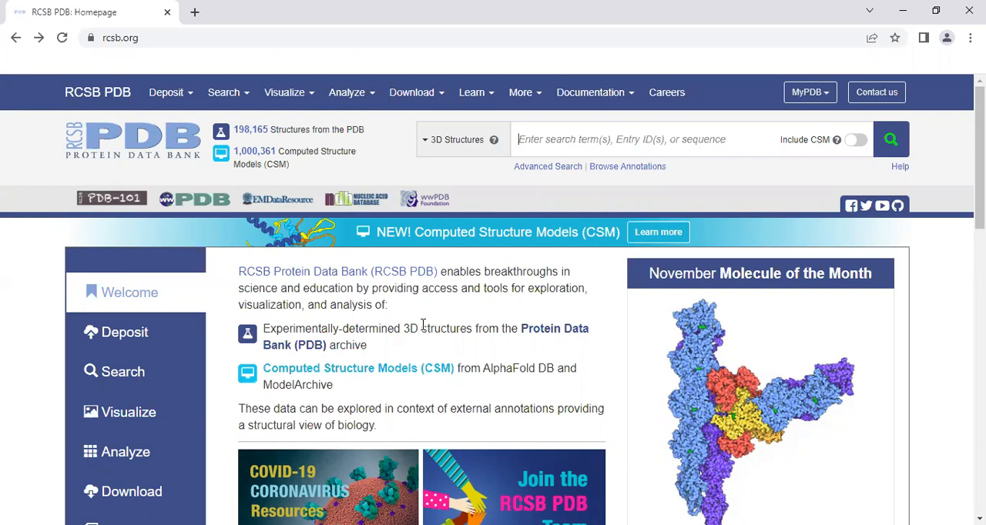
# Search the 3D structures for "STRUCTURE OF HUMAN HEMOGLOBIN"
pyautogui.write('STRUCTURE')
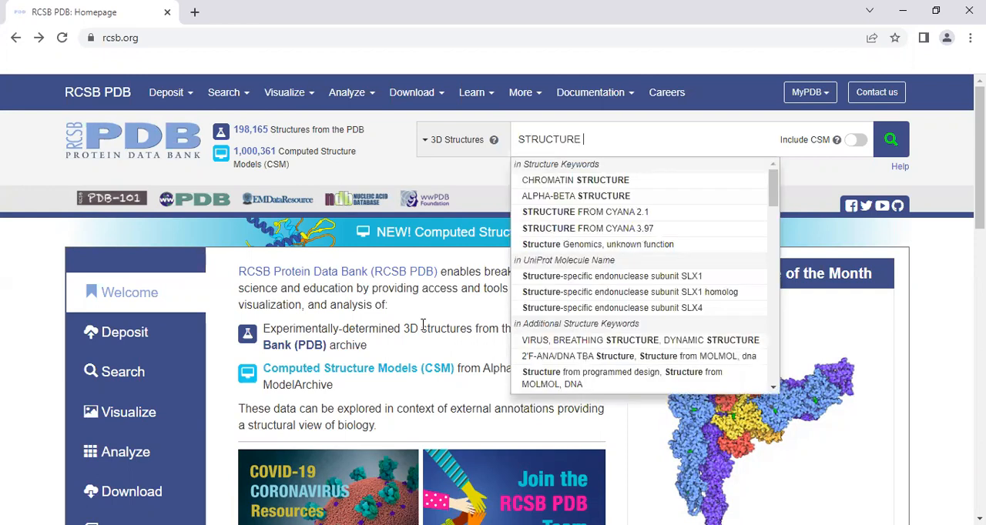
pyautogui.write('OF ')
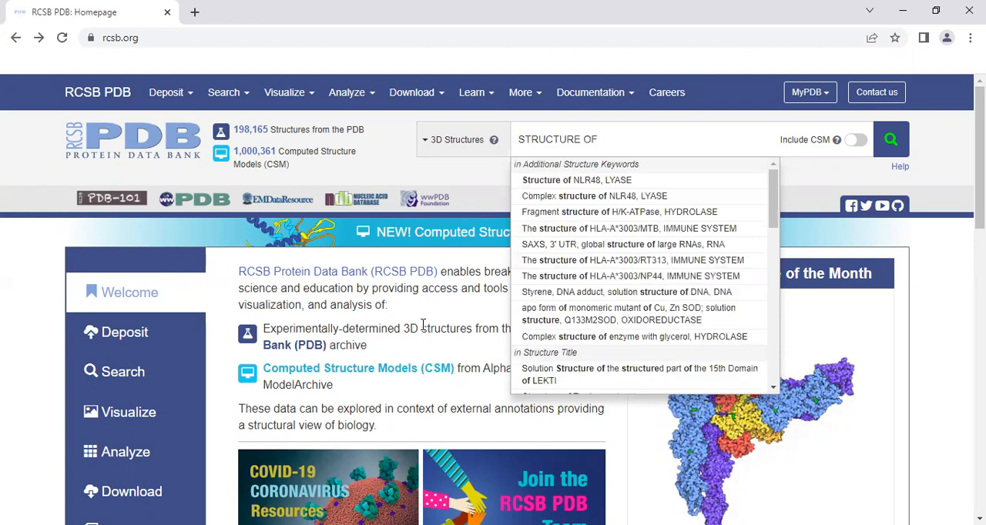
pyautogui.write('HUMAN')
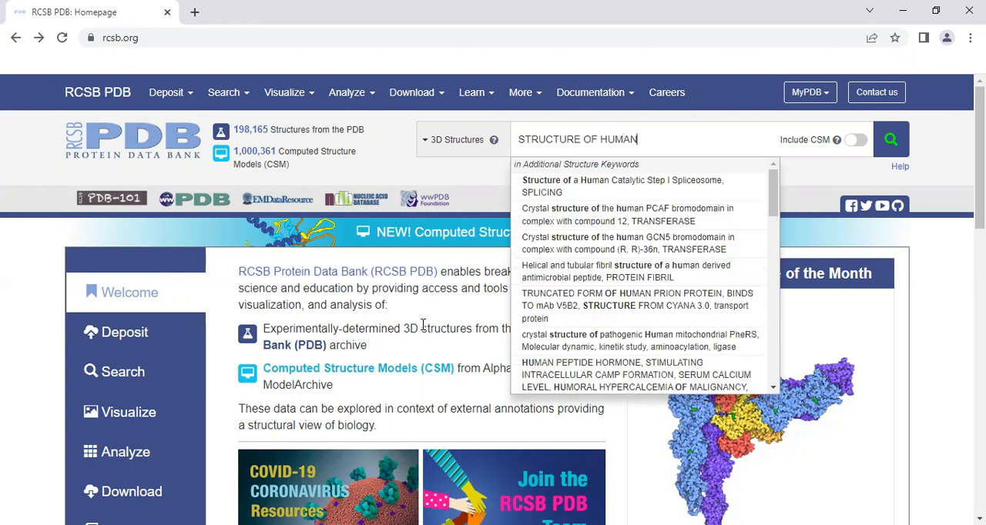
pyautogui.write(' HEMOG')
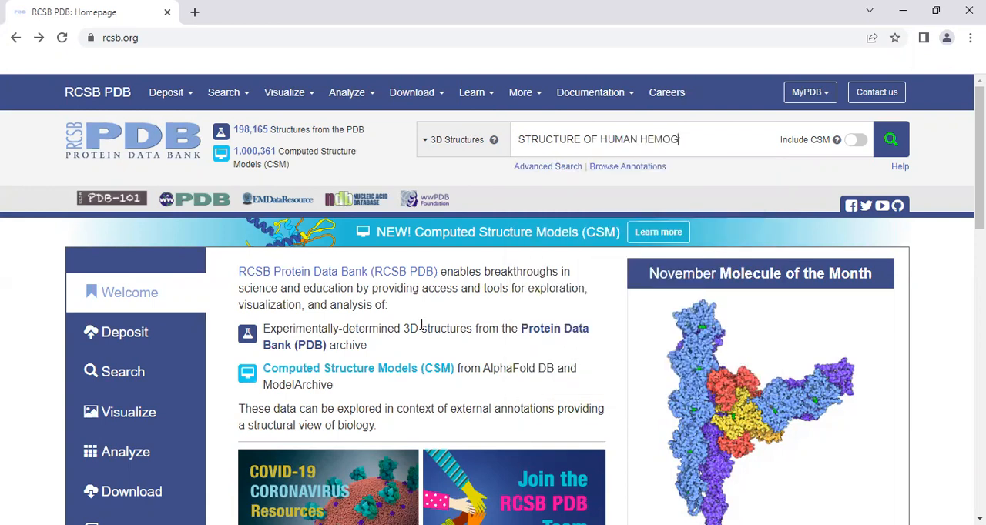
pyautogui.press('BackSpace')
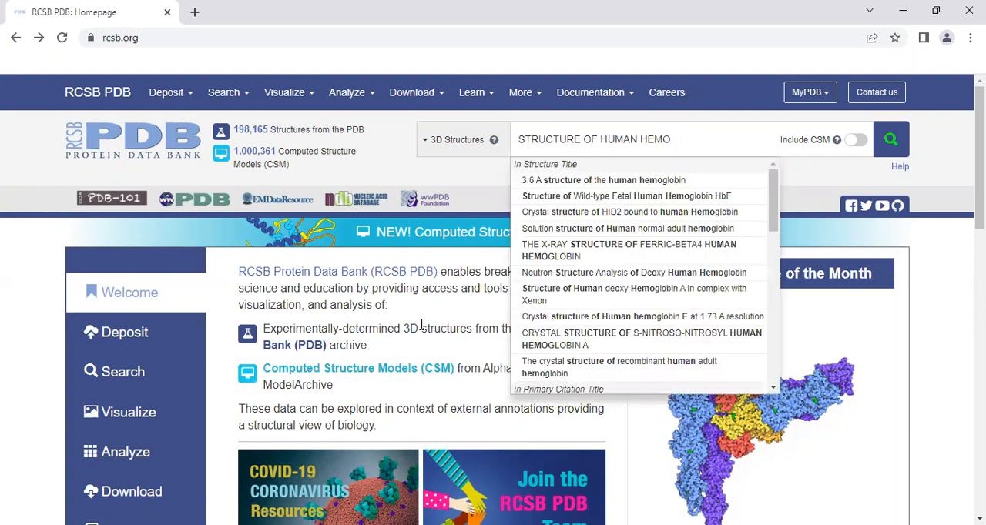
pyautogui.write('GLOBIN')
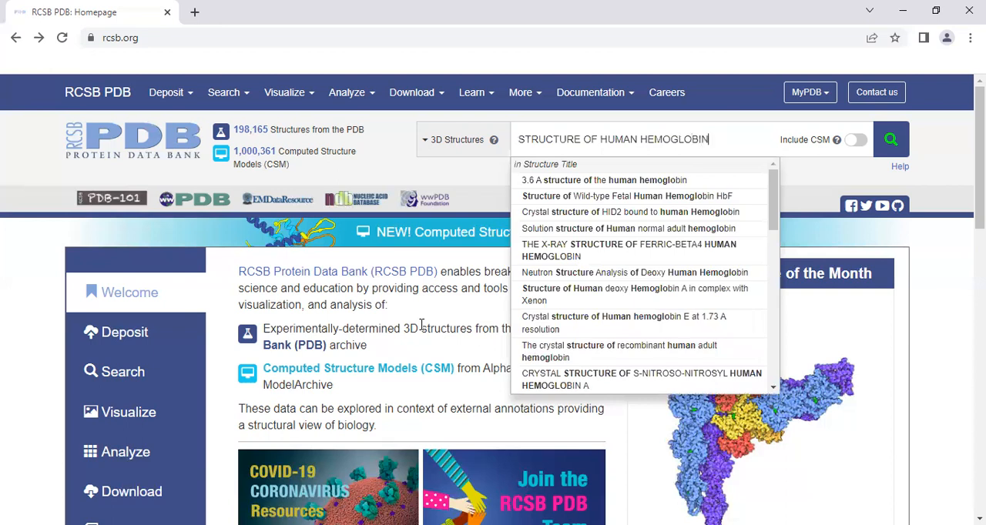
pyautogui.press('Return')
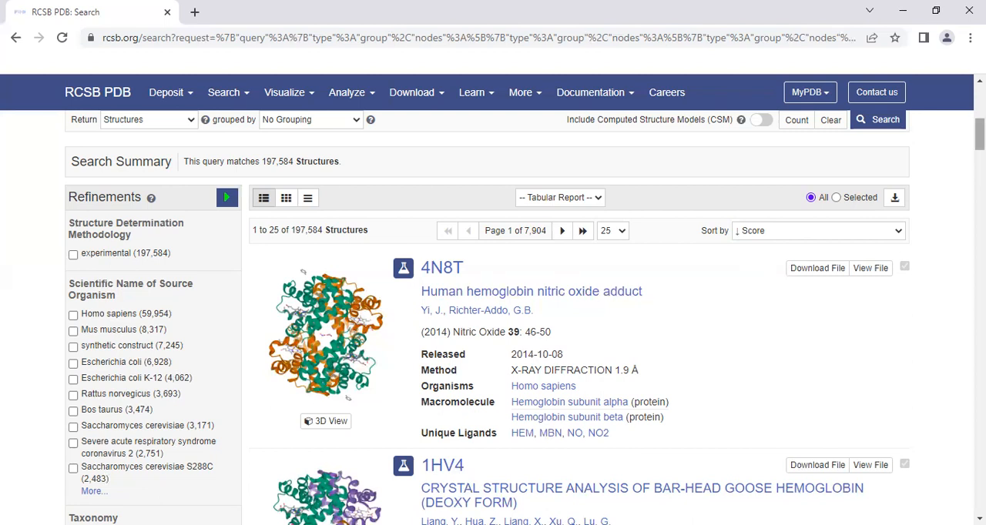
# Examine the hemoglobin entries in the search results, comparing their titles, organisms, methods and ligands
pyautogui.scroll(-1, 978, 135)
pyautogui.scroll(-1, 577, 315)
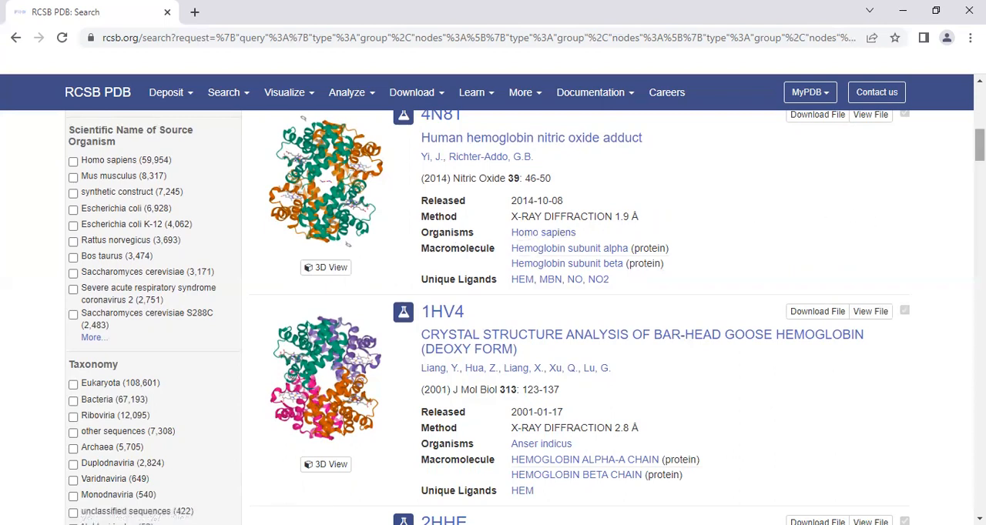
pyautogui.scroll(-2, 745, 213)
pyautogui.scroll(-2, 842, 199)
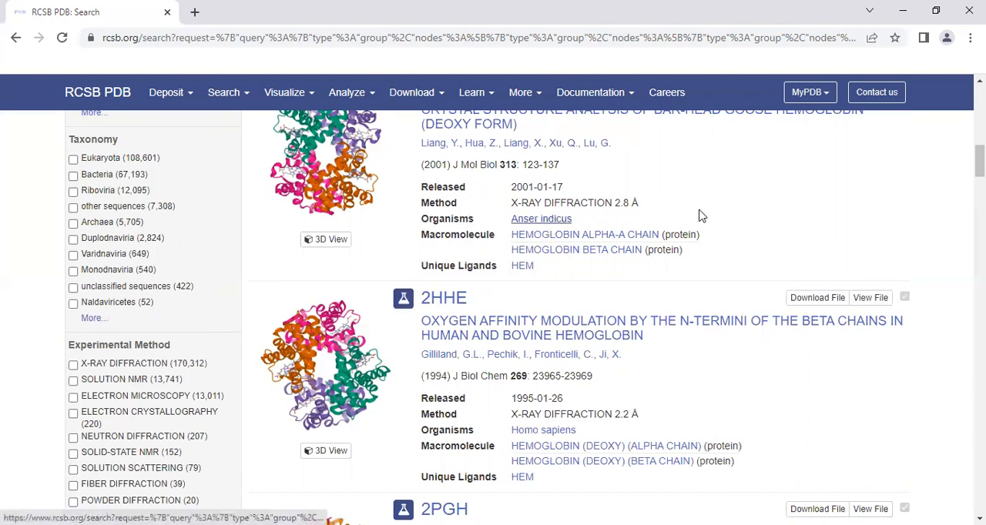
pyautogui.scroll(-2, 979, 162)
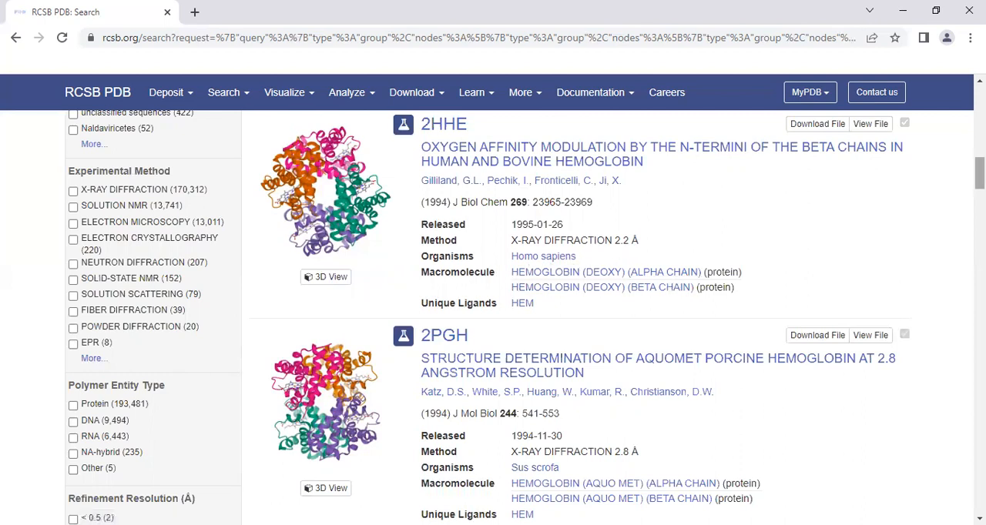
pyautogui.scroll(-8, 578, 308)
pyautogui.scroll(16, 578, 308)
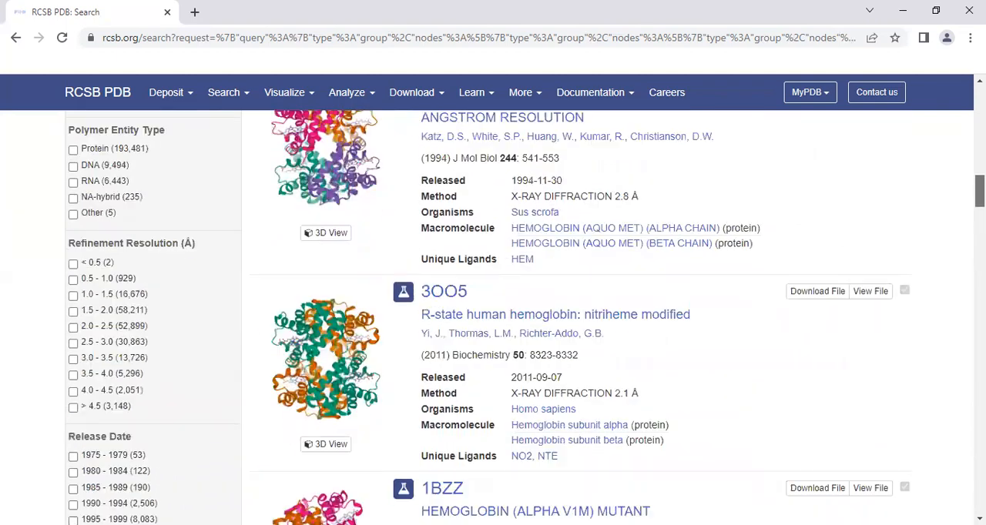
pyautogui.scroll(-1, 577, 308)
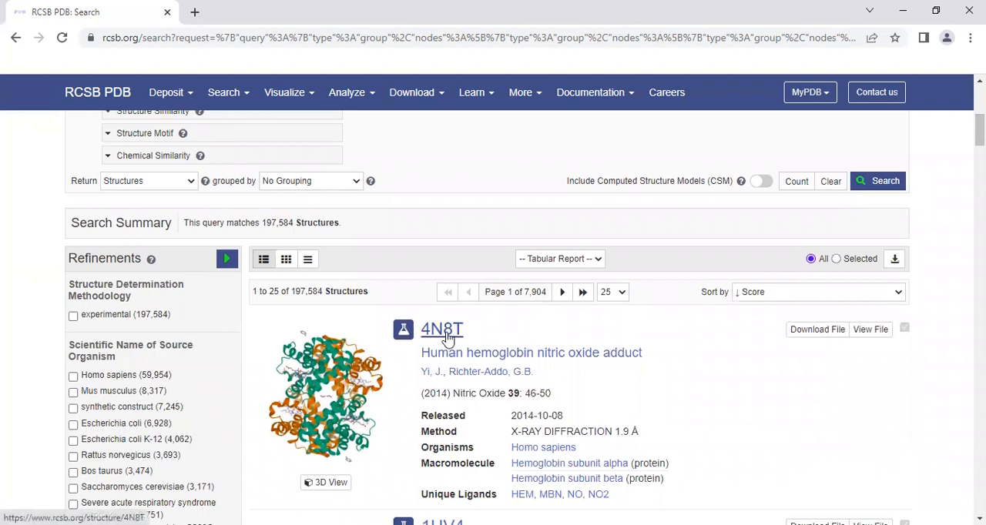
# Open the entry 4N8T, Human hemoglobin nitric oxide adduct, and display its structure in the 3D view
pyautogui.click(445, 335)
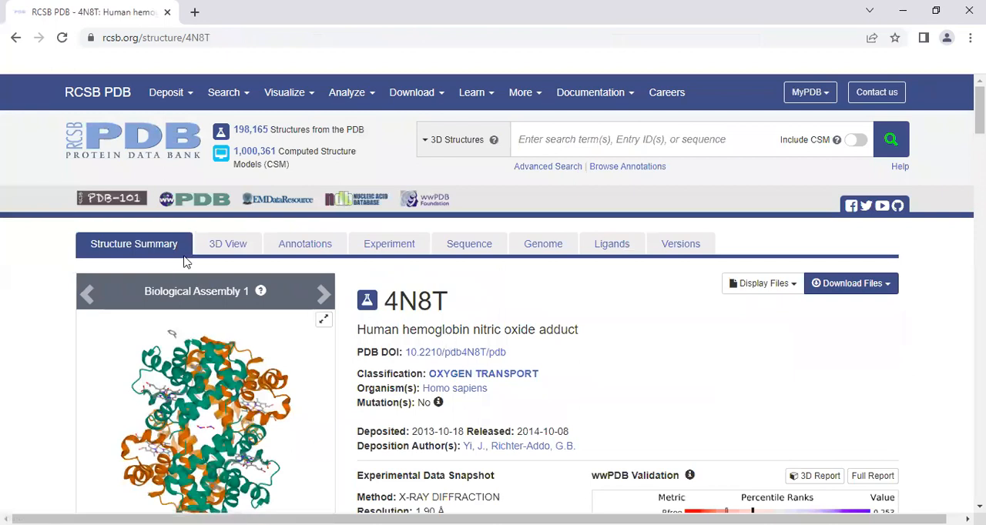
pyautogui.click(216, 251)
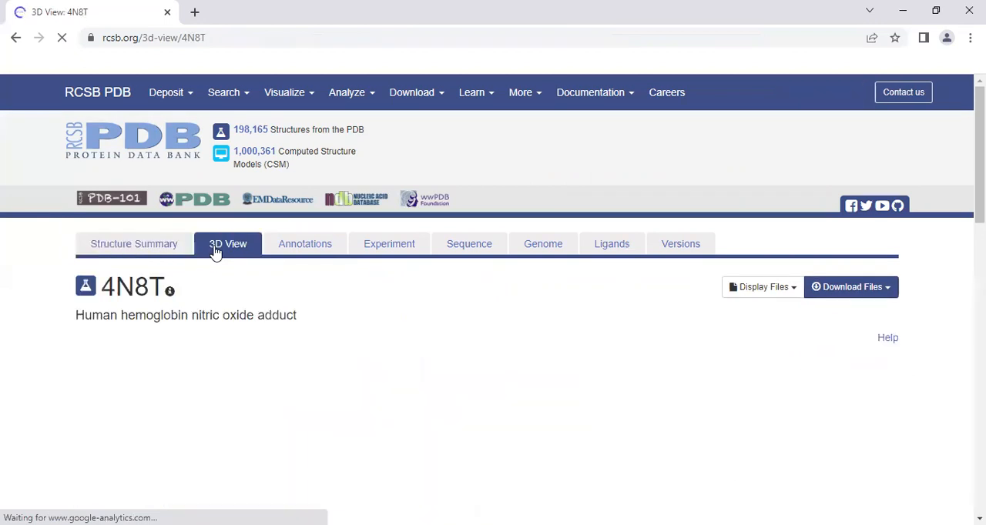
pyautogui.scroll(-2, 216, 251)
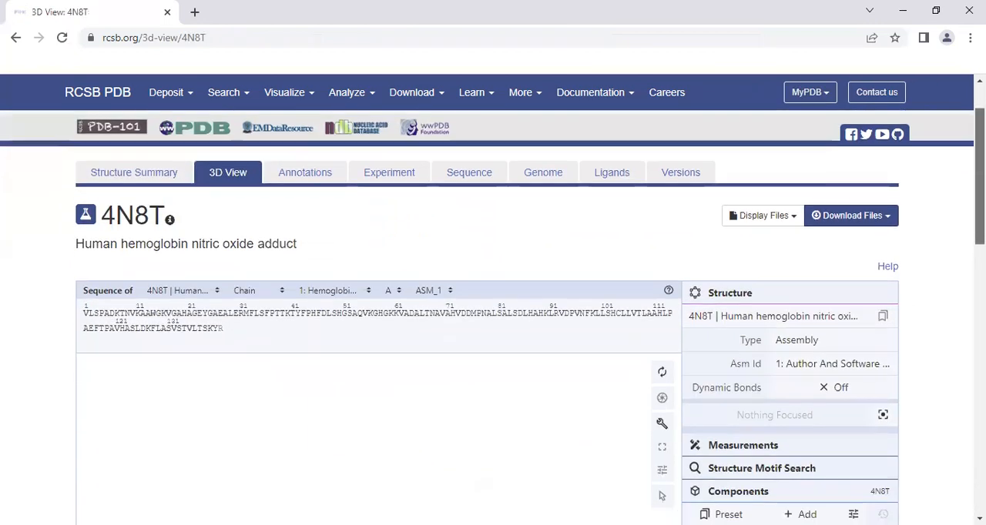
pyautogui.scroll(-4, 216, 308)
# Download the 4N8T structure file in PDB Format
pyautogui.moveTo(980, 263); pyautogui.dragTo(980, 193)
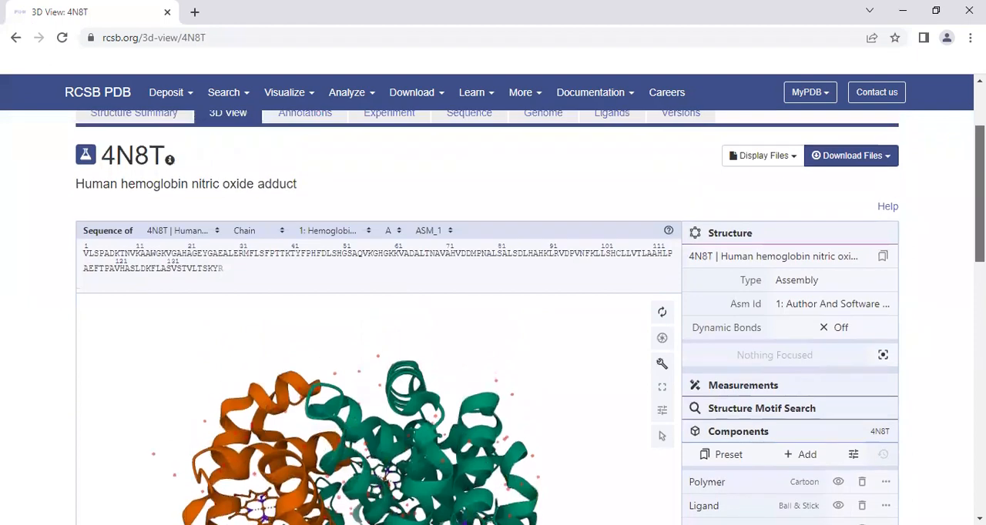
pyautogui.click(888, 159)
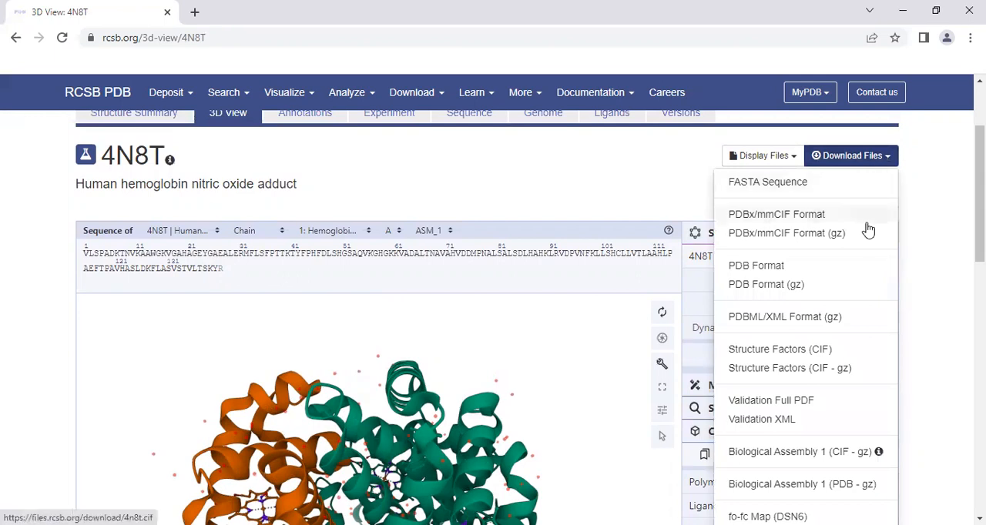
pyautogui.click(754, 267)
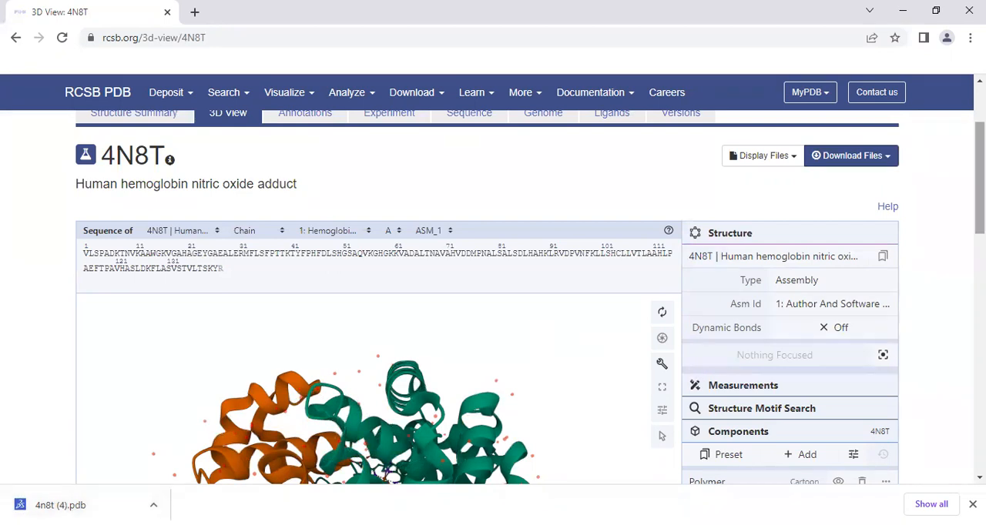
# Look up the entry directly by its ID 4N8T and dismiss the browser's download notice
pyautogui.scroll(2, 492, 284)
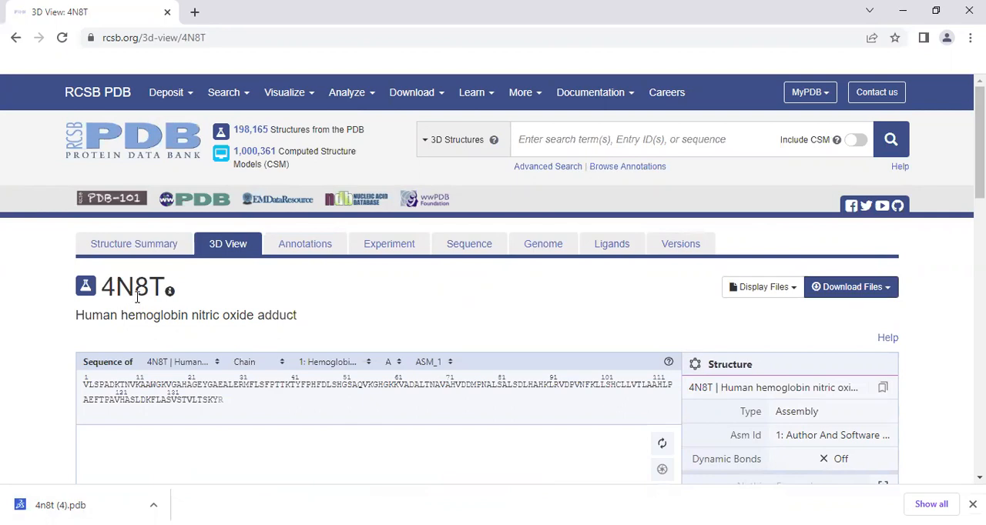
pyautogui.click(534, 133)
pyautogui.click(534, 133)
pyautogui.write('4N')
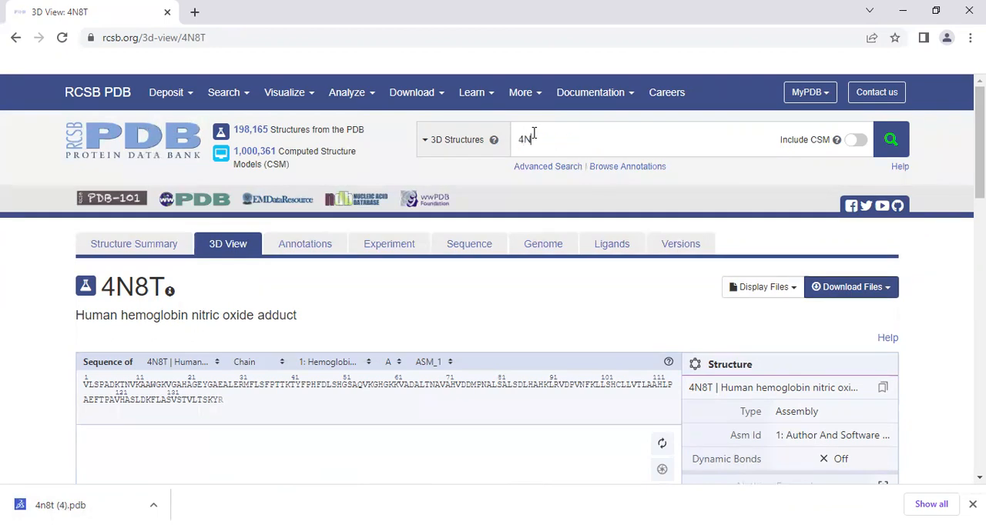
pyautogui.write('8T')
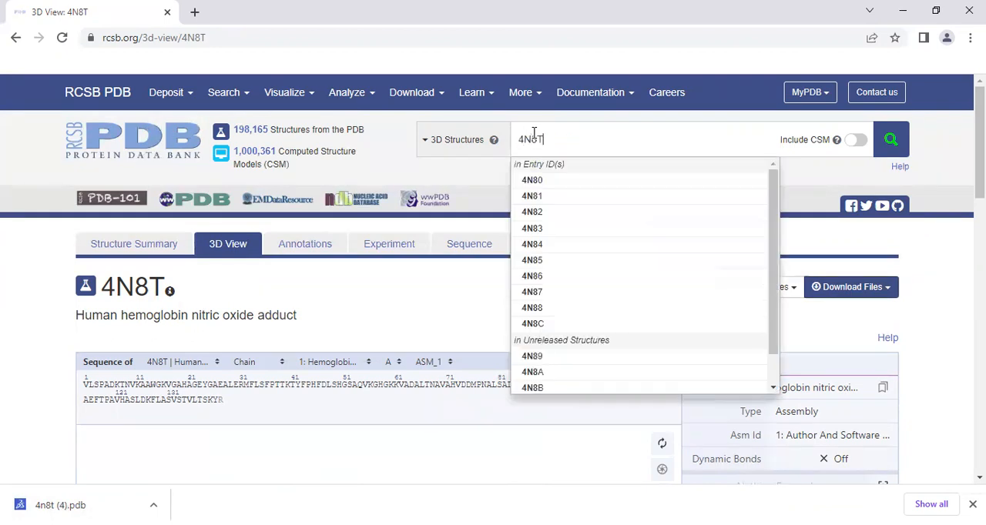
pyautogui.press('Return')
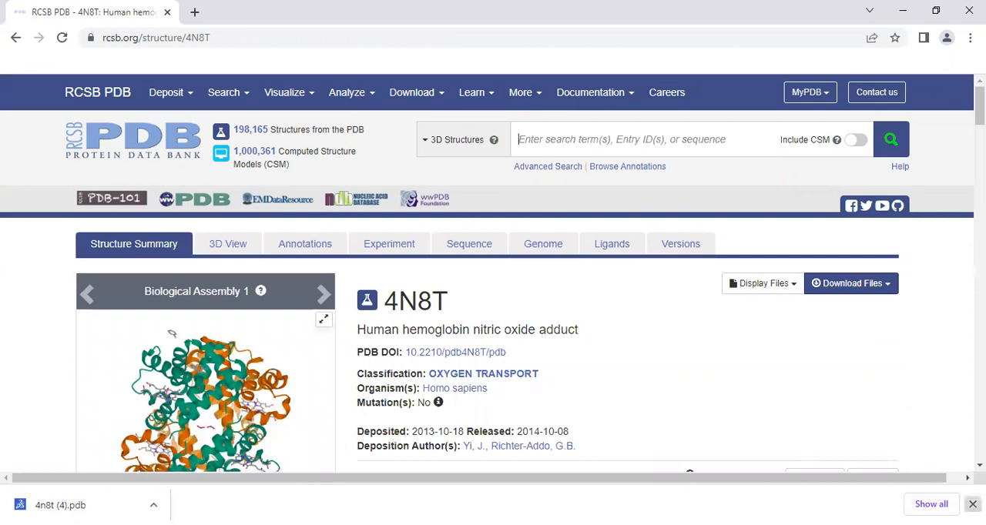
pyautogui.click(972, 504)
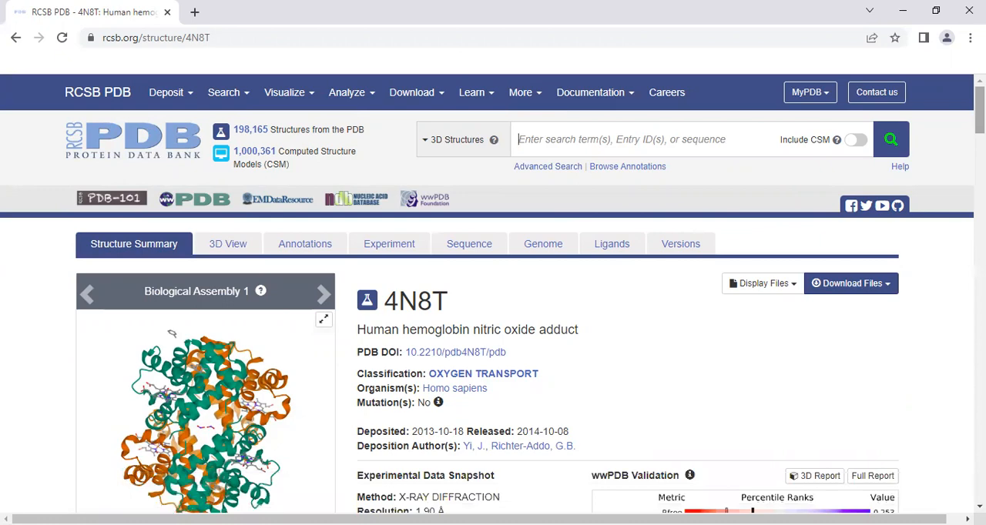
pyautogui.scroll(-10, 172, 333)
pyautogui.scroll(10, 668, 283)
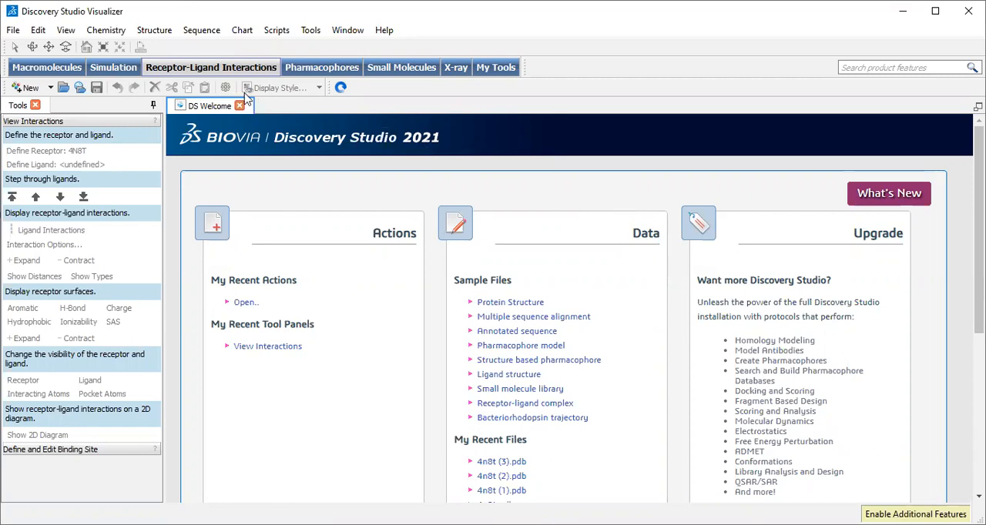
# Switch to Discovery Studio Visualizer and open the downloaded file 4n8t (4) from the Downloads folder
pyautogui.click(13, 31)
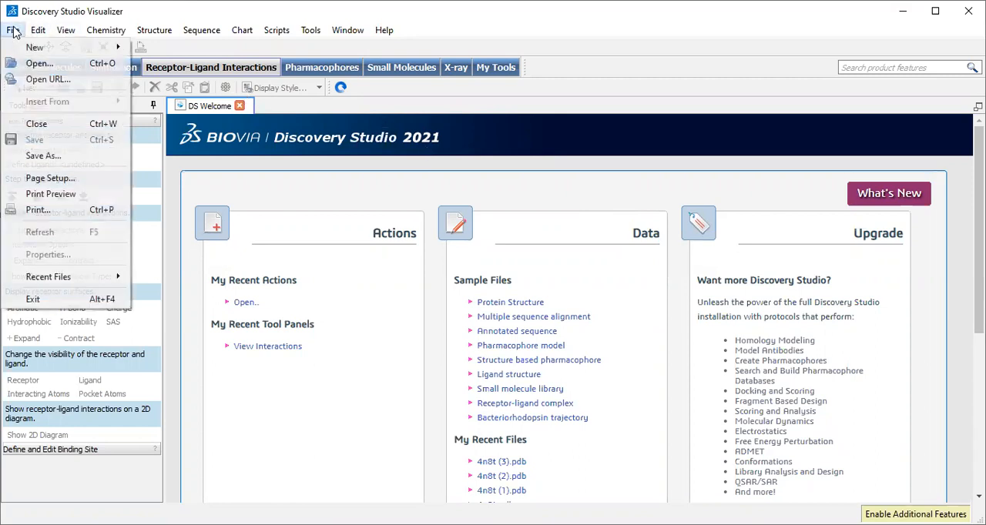
pyautogui.click(49, 64)
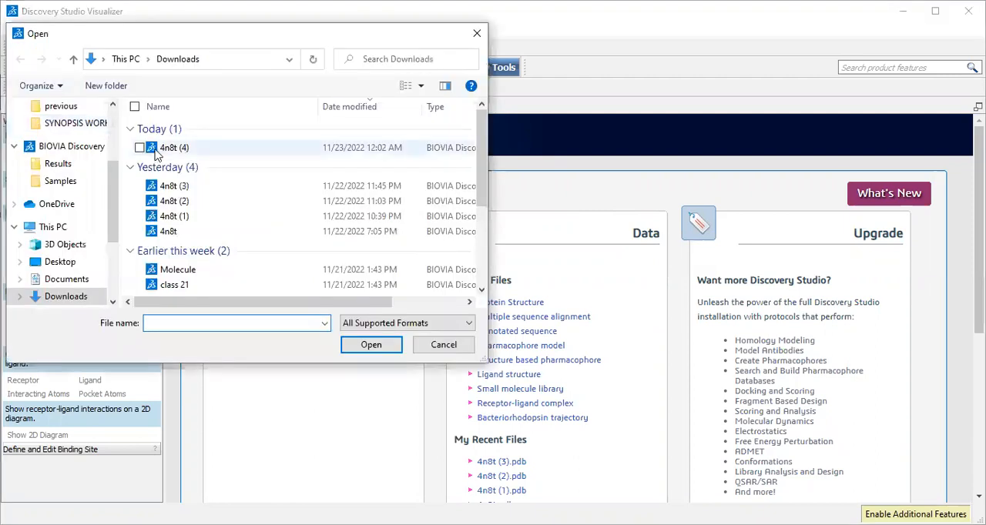
pyautogui.doubleClick(167, 148)
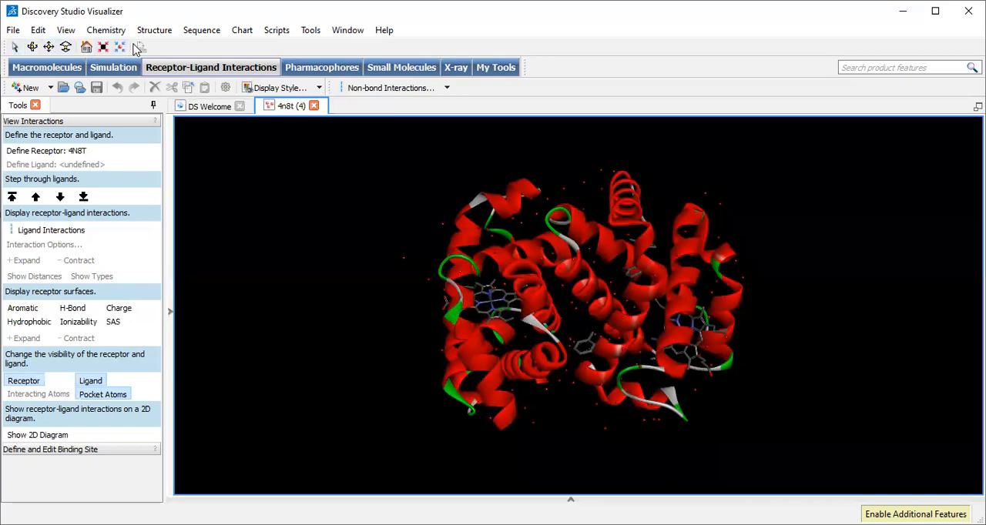
# With the Select tool, pick single residues of the protein one after another: VAL121, ALA19 and one in the uppermost helix
pyautogui.click(16, 48)
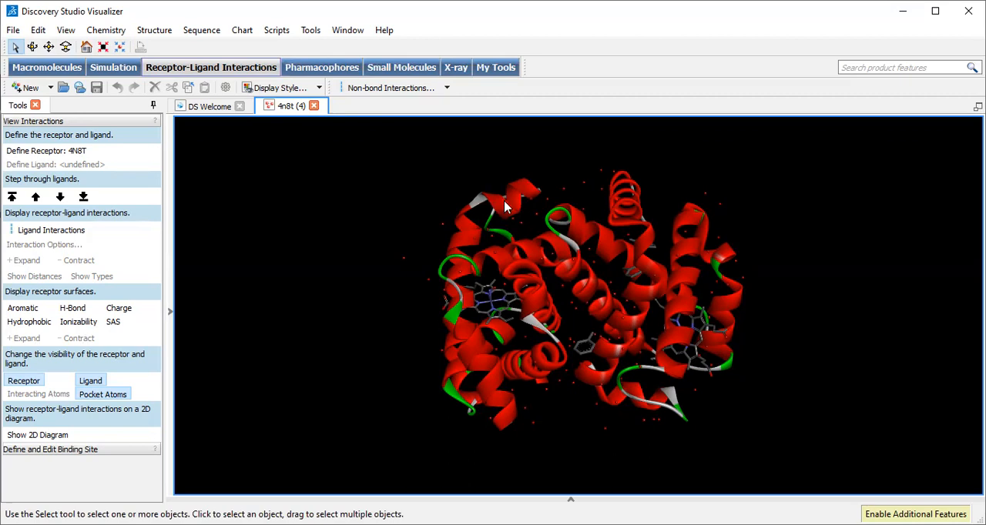
pyautogui.click(576, 229)
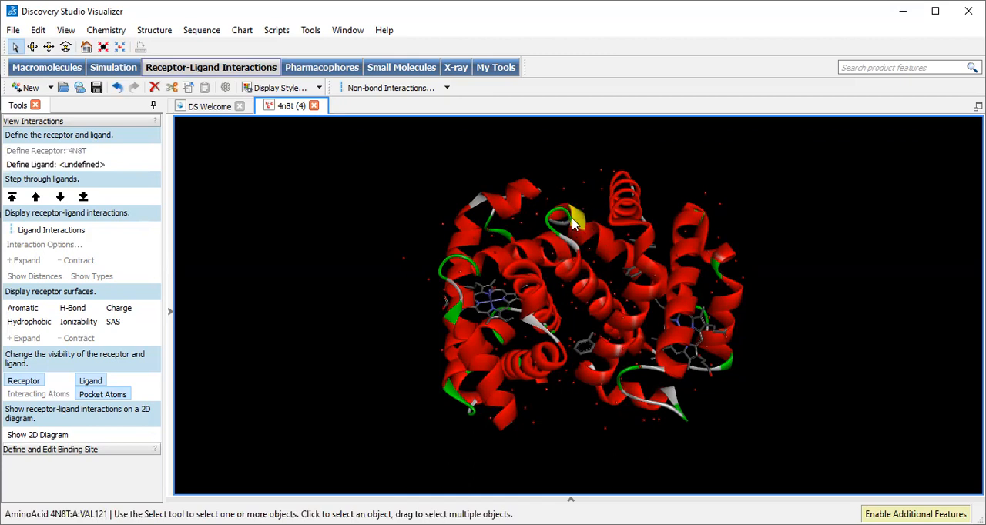
pyautogui.click(643, 233)
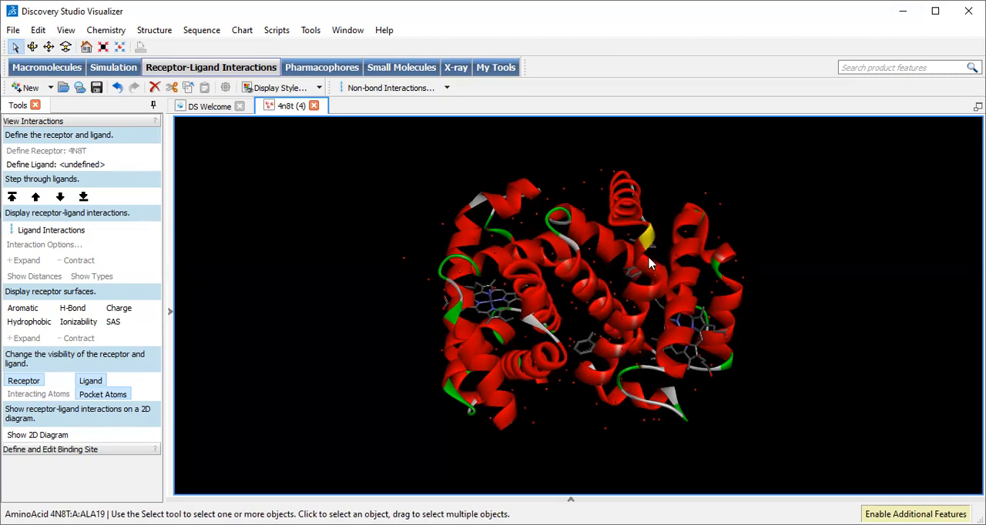
pyautogui.click(626, 205)
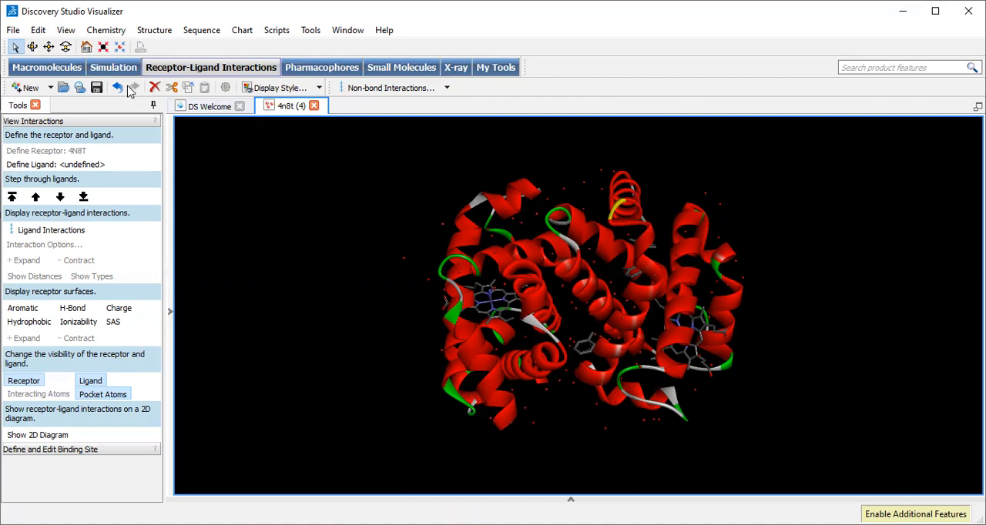
# Rotate the hemoglobin structure with the Rotate tool to view it from several sides
pyautogui.click(34, 48)
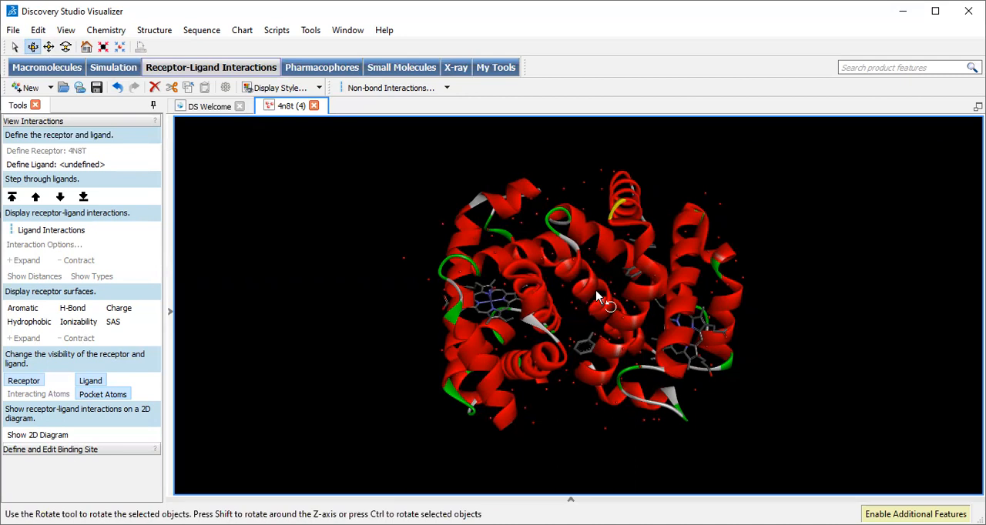
pyautogui.moveTo(656, 279); pyautogui.dragTo(560, 289)
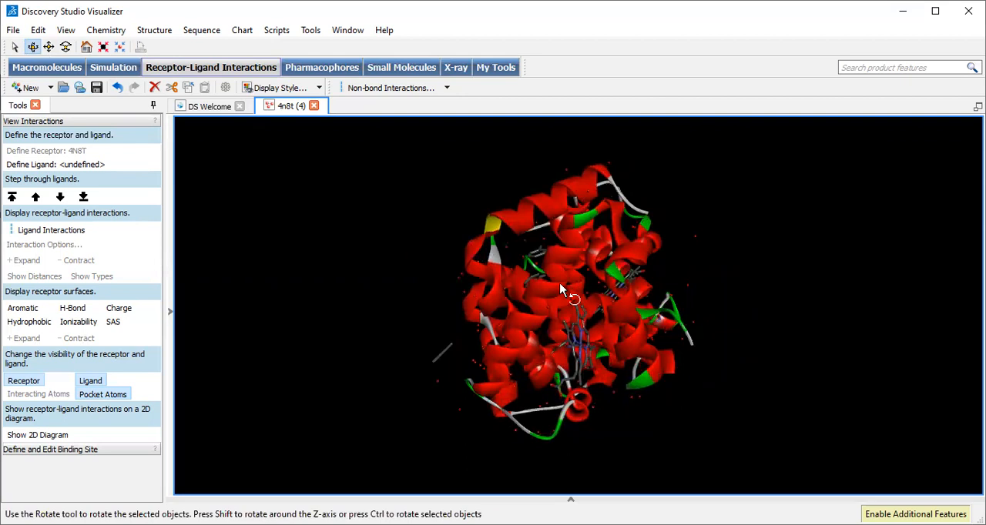
pyautogui.moveTo(561, 290); pyautogui.dragTo(697, 348)
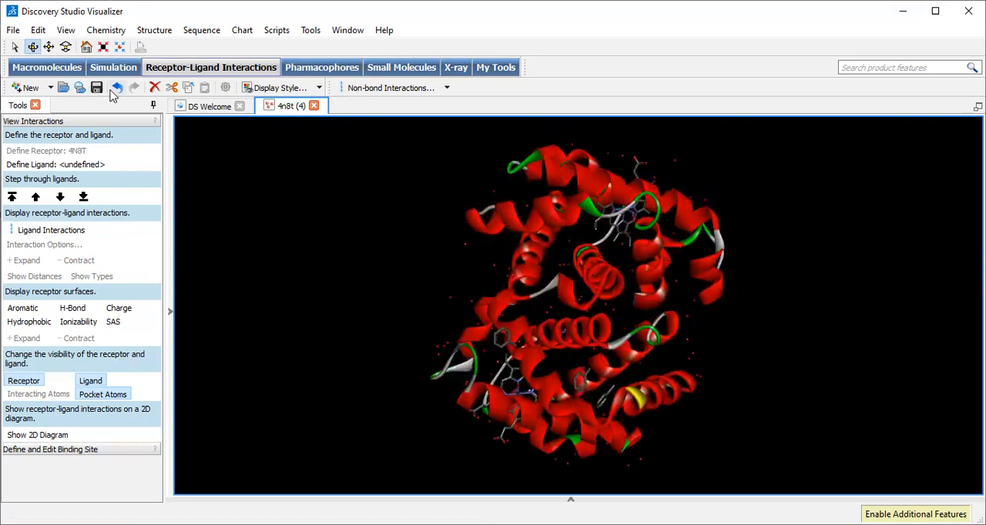
# Shift the hemoglobin structure sideways with the Translate tool and enlarge it slightly with the Zoom tool
pyautogui.click(48, 46)
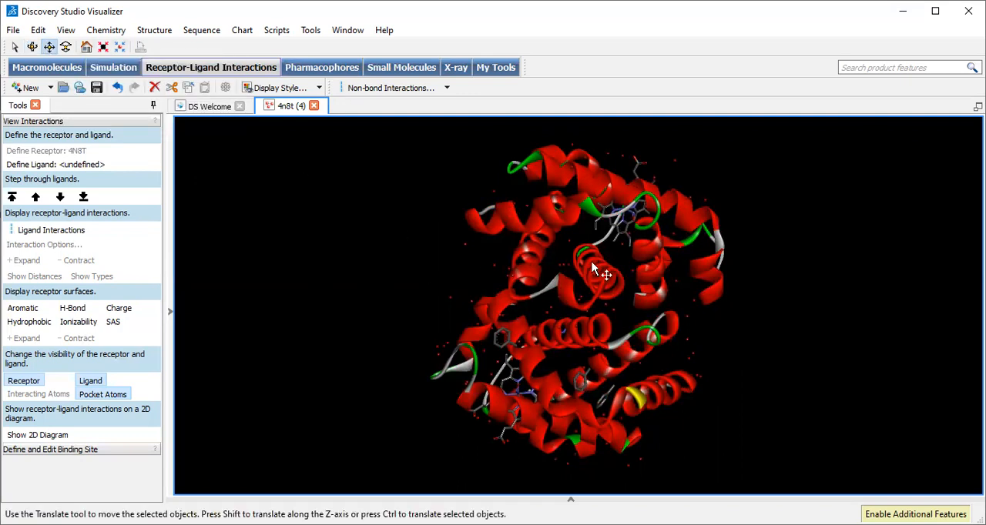
pyautogui.moveTo(592, 263); pyautogui.dragTo(317, 274)
pyautogui.moveTo(447, 254); pyautogui.dragTo(523, 256)
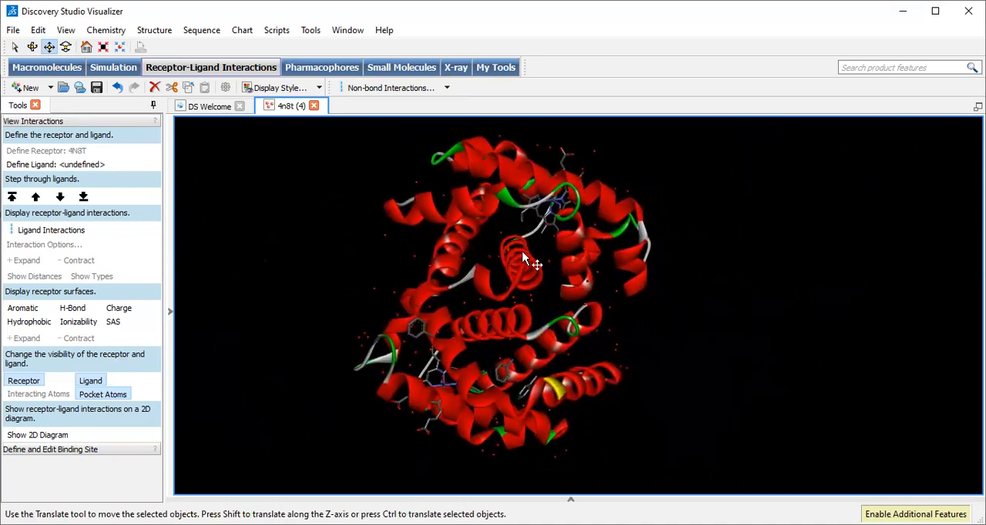
pyautogui.click(66, 47)
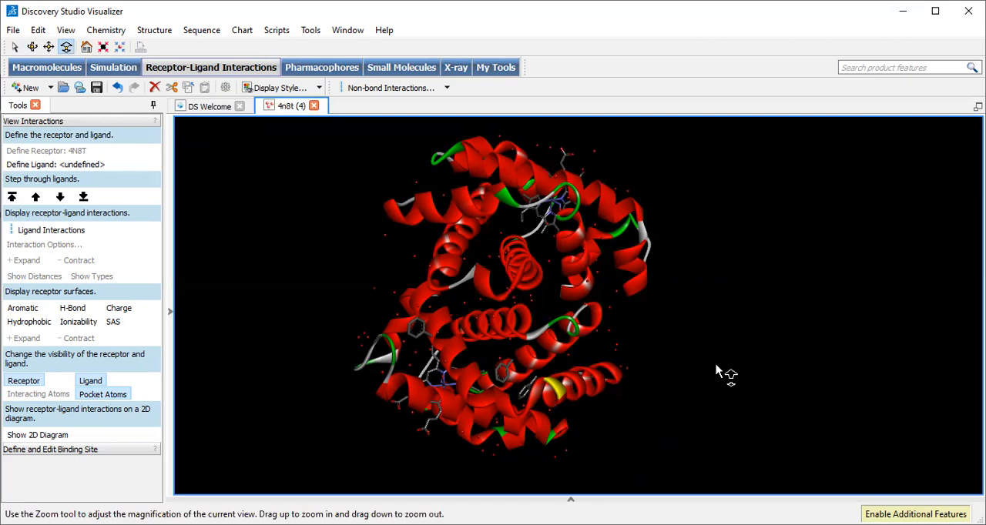
pyautogui.moveTo(718, 373); pyautogui.dragTo(740, 347)
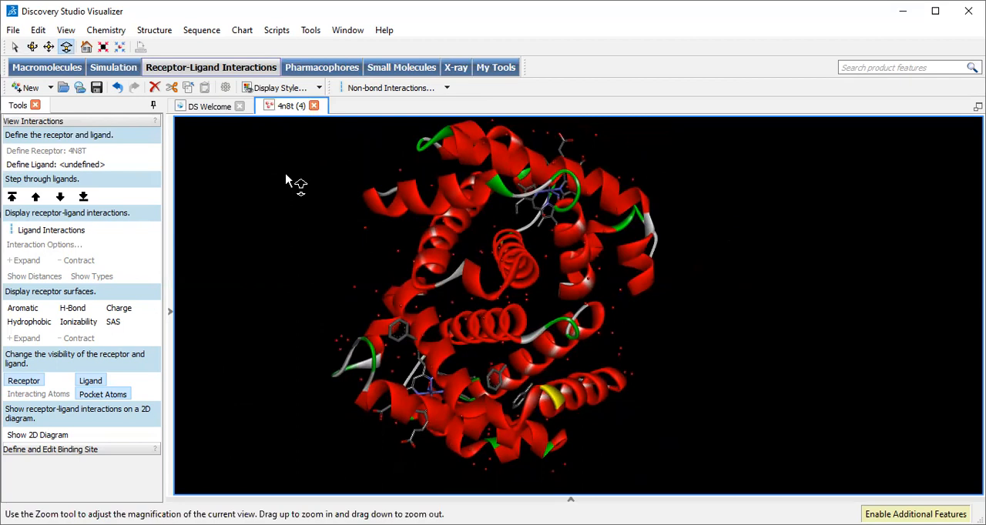
# Change the background color of the structure view to white (#ffffff) in the graphics display style settings
pyautogui.click(281, 89)
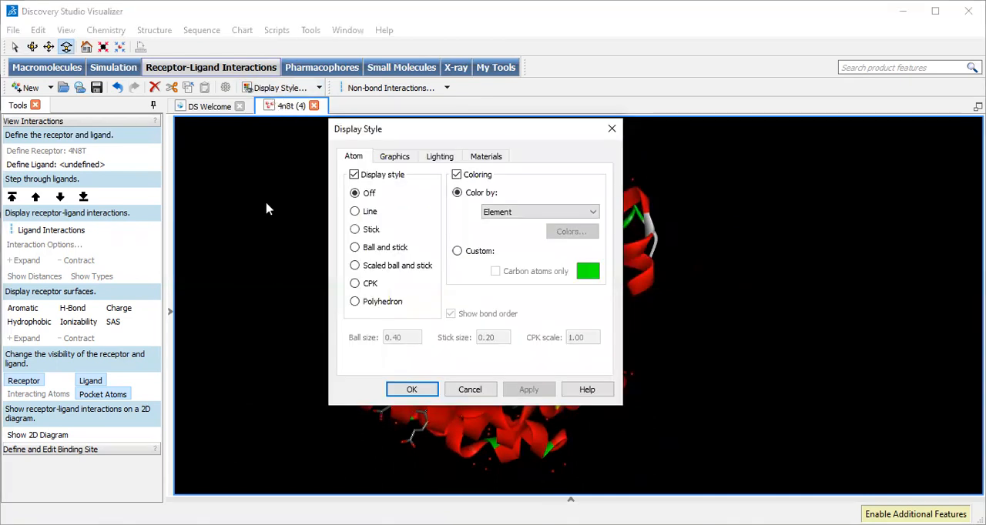
pyautogui.click(396, 157)
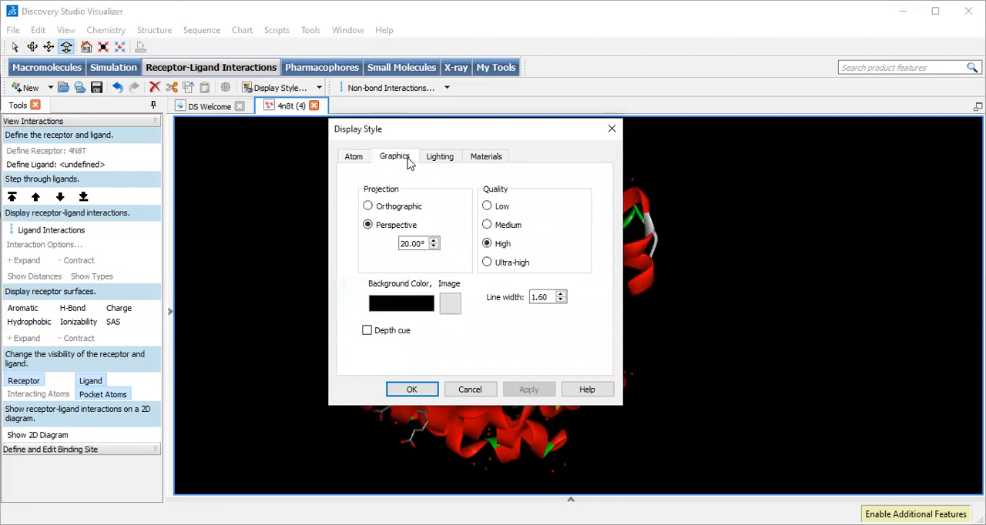
pyautogui.click(408, 312)
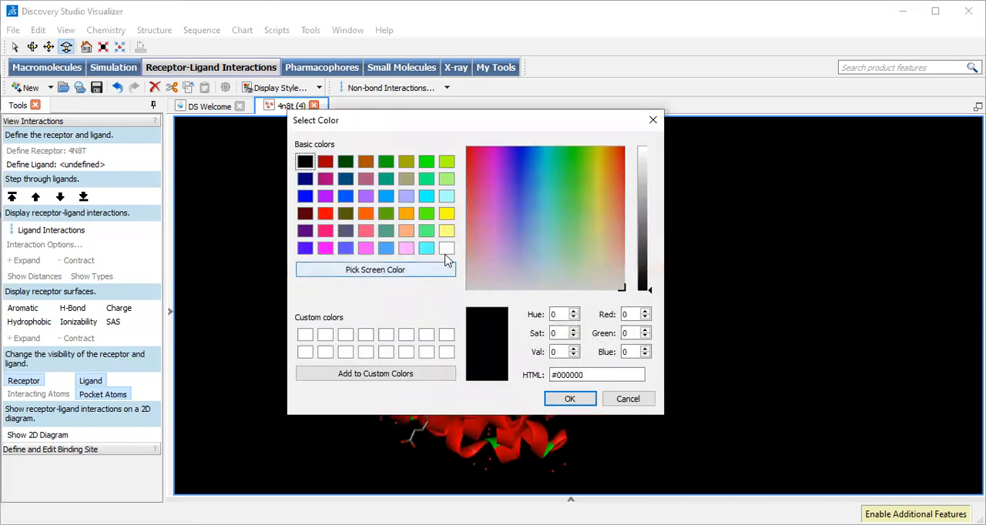
pyautogui.click(446, 250)
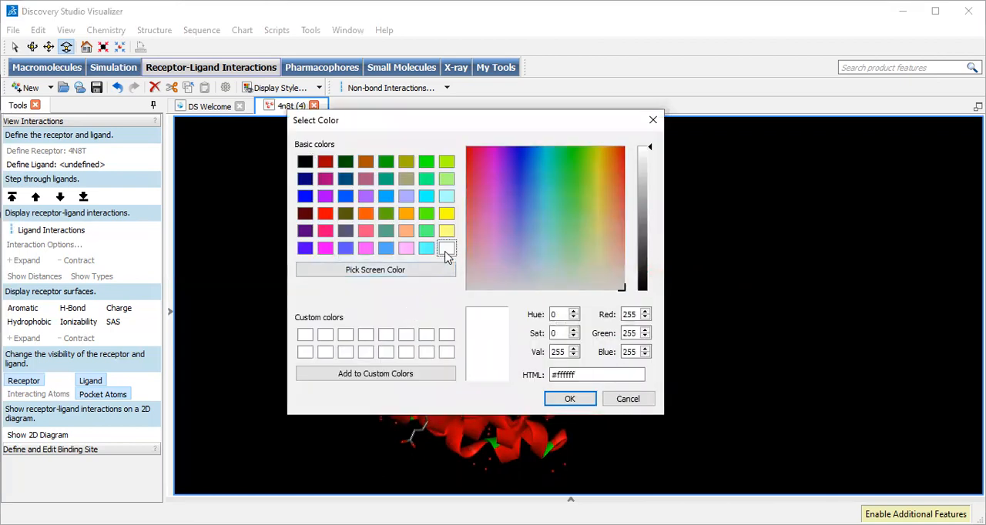
pyautogui.click(567, 399)
pyautogui.click(528, 390)
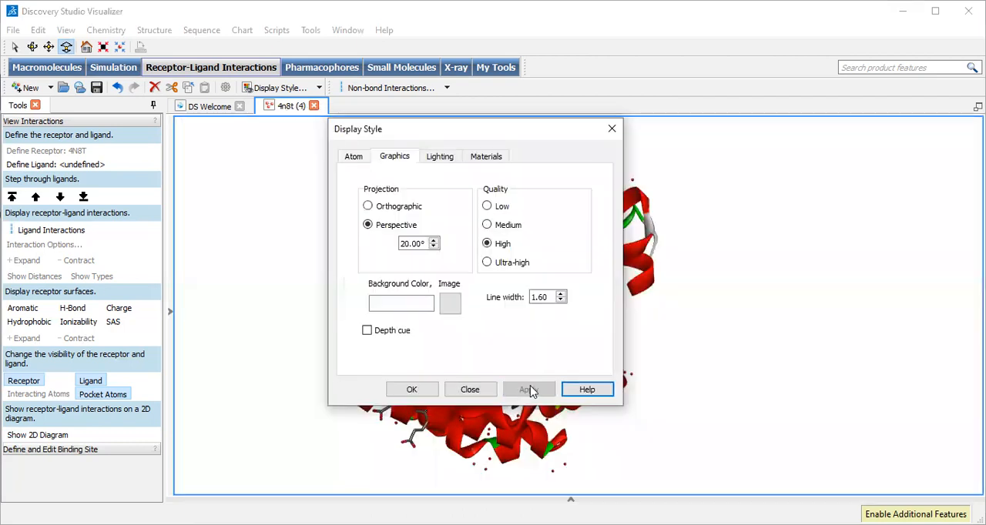
pyautogui.click(413, 390)
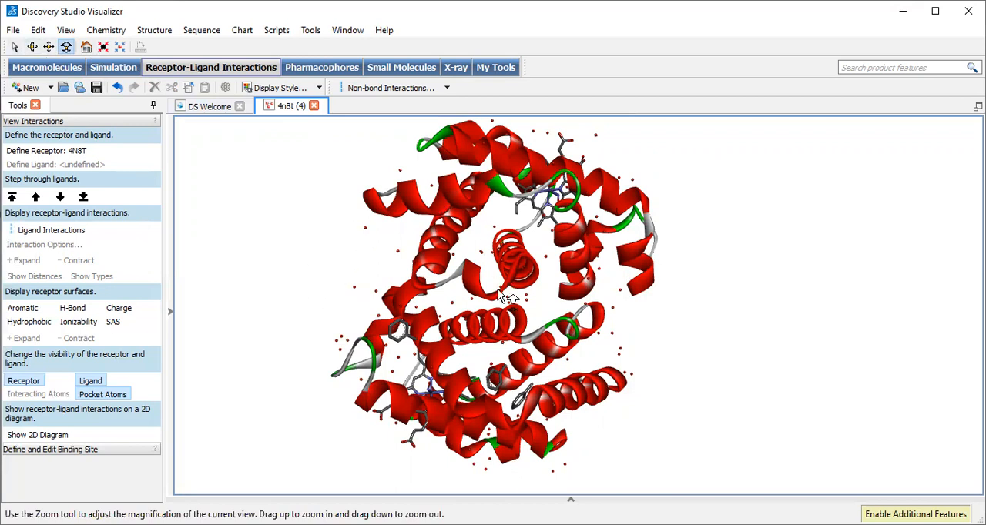
# Set the mouse mode to Rotate and turn the hemoglobin structure to view it from another side
pyautogui.rightClick(315, 267)
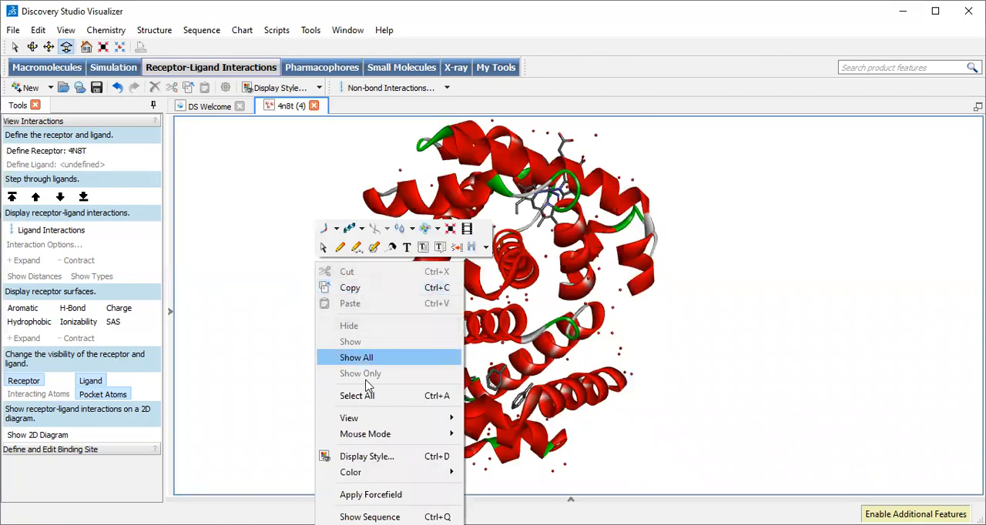
pyautogui.moveTo(399, 444)
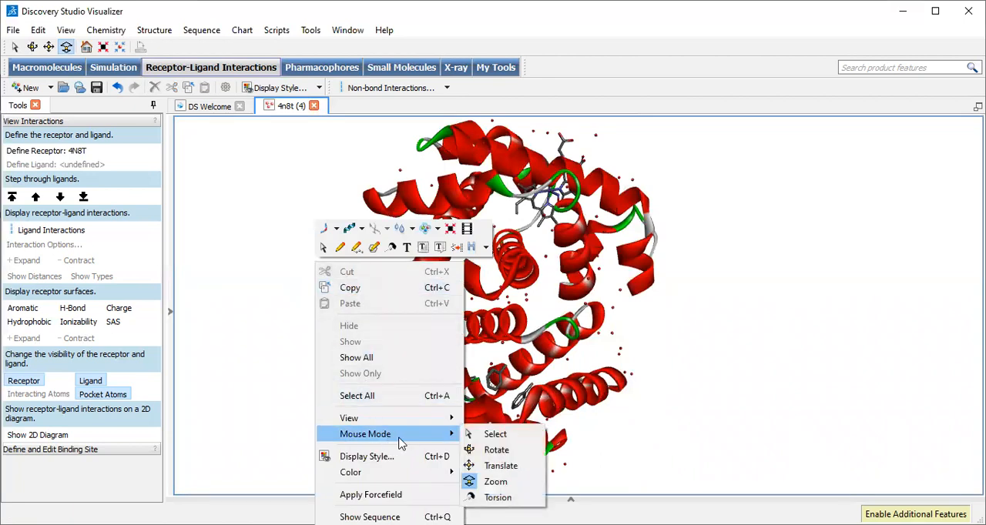
pyautogui.click(495, 452)
pyautogui.moveTo(474, 314); pyautogui.dragTo(610, 266)
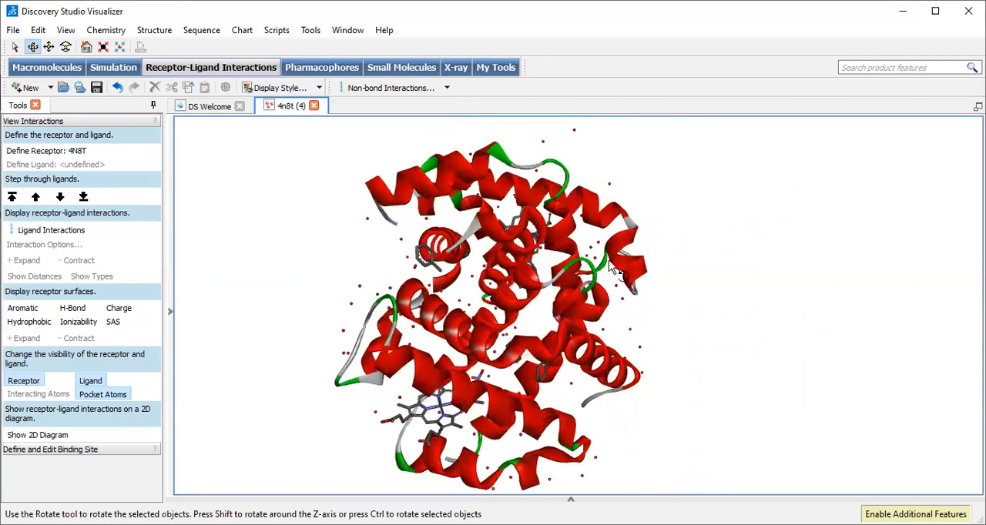
# Set the mouse mode to Zoom and magnify the rotated hemoglobin structure slightly
pyautogui.rightClick(714, 290)
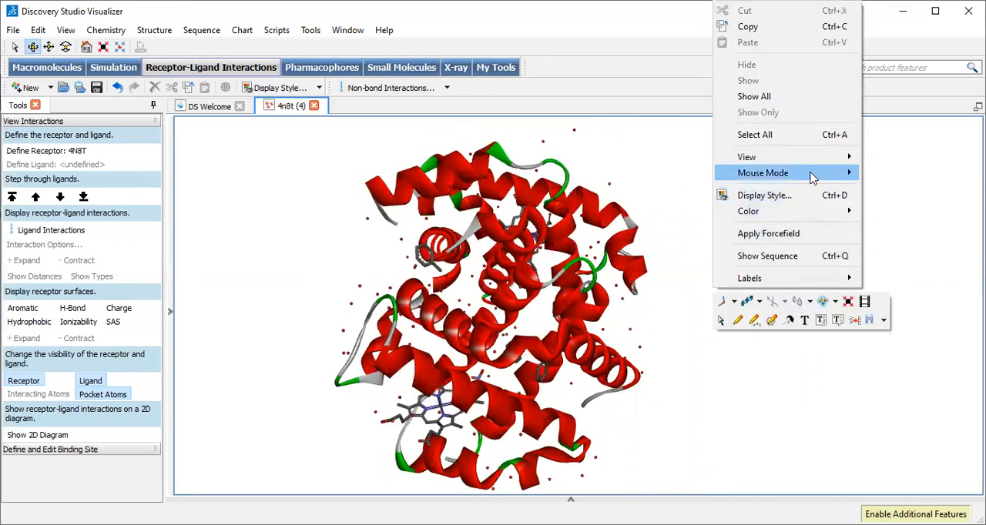
pyautogui.moveTo(809, 174)
pyautogui.click(897, 220)
pyautogui.moveTo(732, 363); pyautogui.dragTo(722, 340)
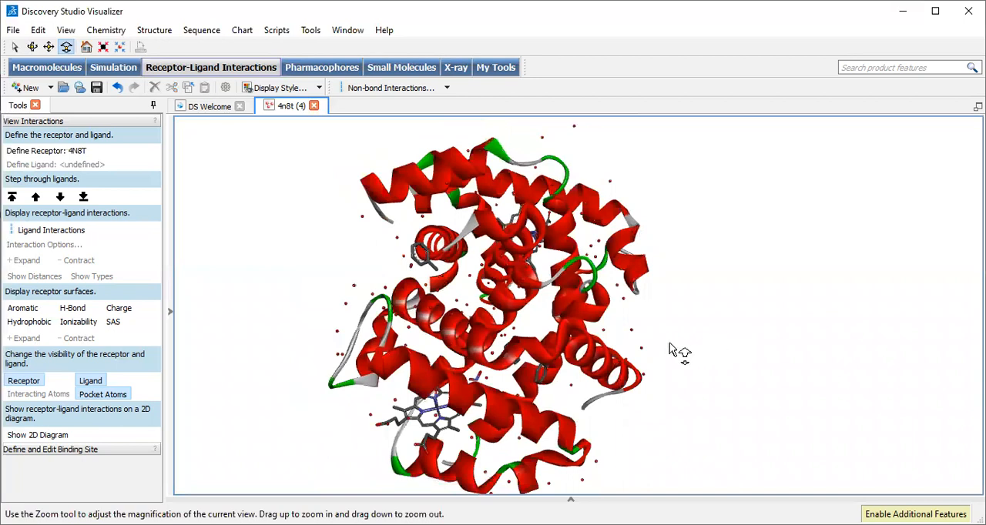